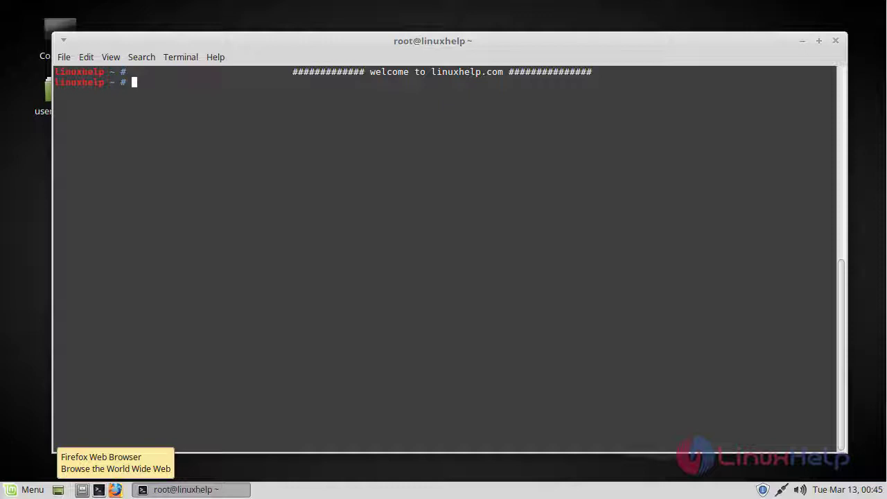
Download xdm-2018-x64.tar.xz (30.8 MB) from XDM's SourceForge page, then minimize Firefox
{"action": "key", "text": "Return"}
{"action": "key", "text": "Return"}
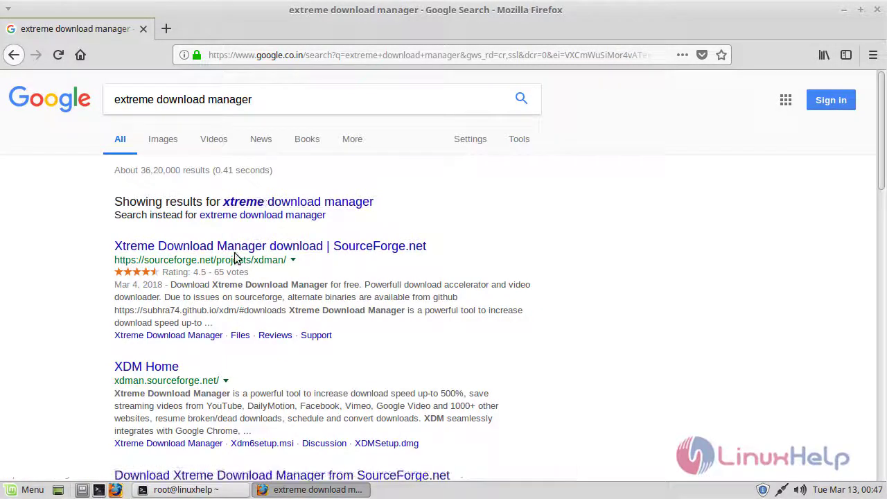
{"action": "left_click", "coordinate": [232, 248]}
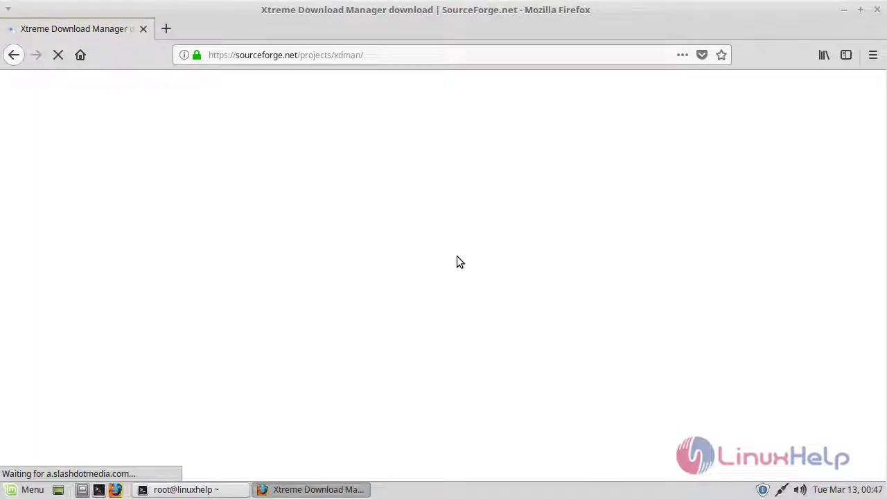
{"action": "scroll", "coordinate": [457, 258], "scroll_direction": "down", "scroll_amount": 1}
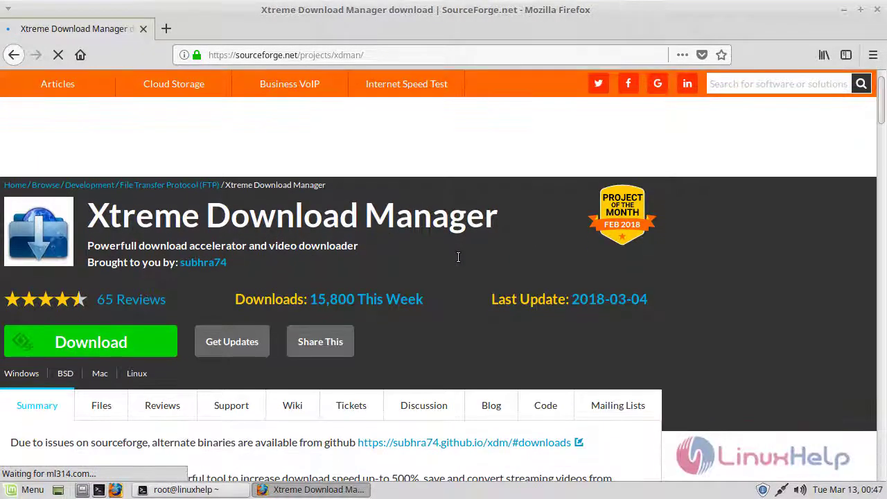
{"action": "scroll", "coordinate": [457, 256], "scroll_direction": "down", "scroll_amount": 1}
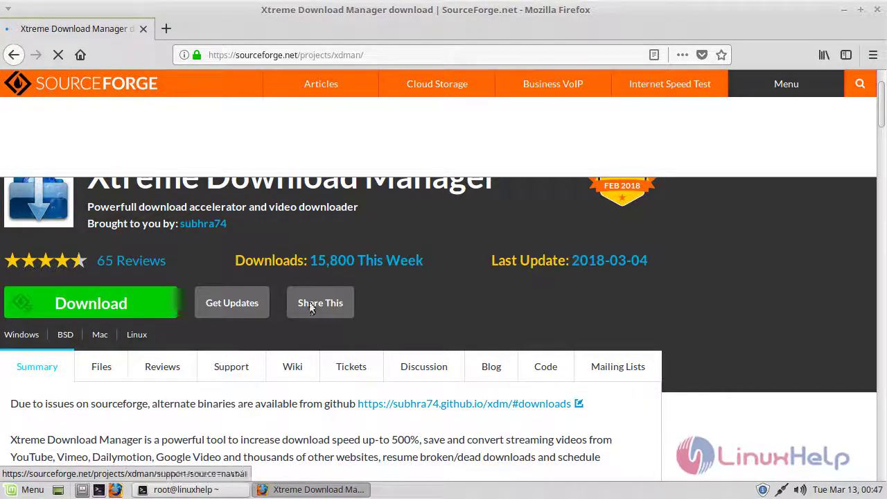
{"action": "left_click", "coordinate": [80, 303]}
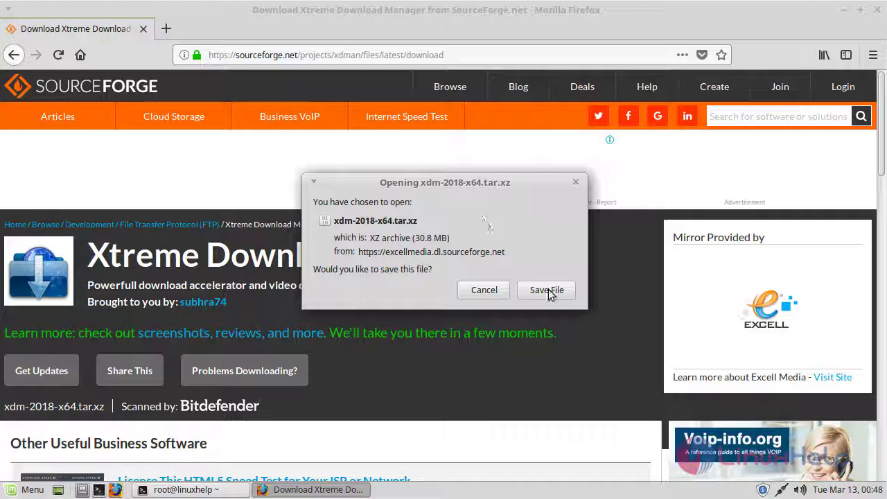
{"action": "left_click", "coordinate": [547, 290]}
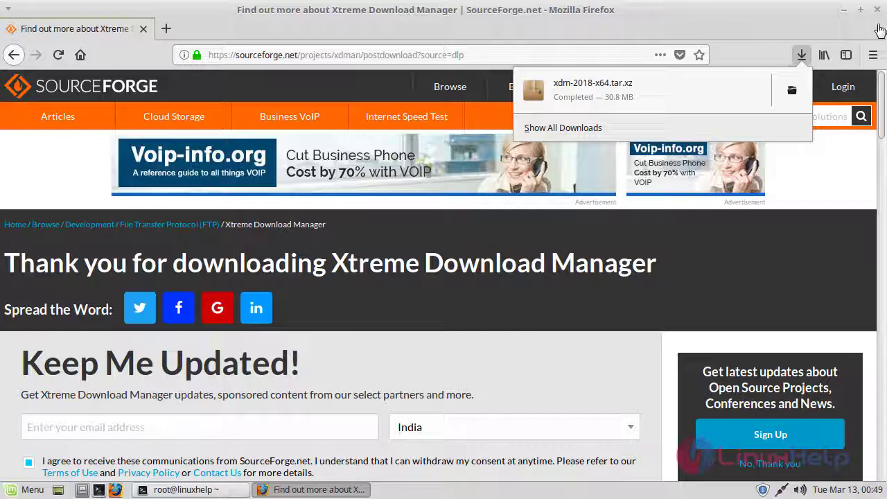
{"action": "left_click", "coordinate": [844, 11]}
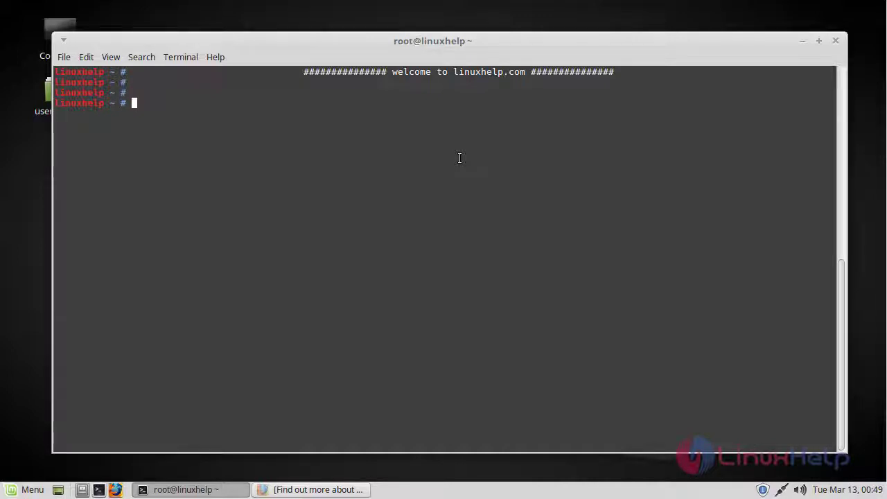
Extract xdm-2018-x64.tar.xz in /home/user/Downloads/ with tar -xvf
{"action": "type", "text": "cd /h"}
{"action": "type", "text": "ome/u"}
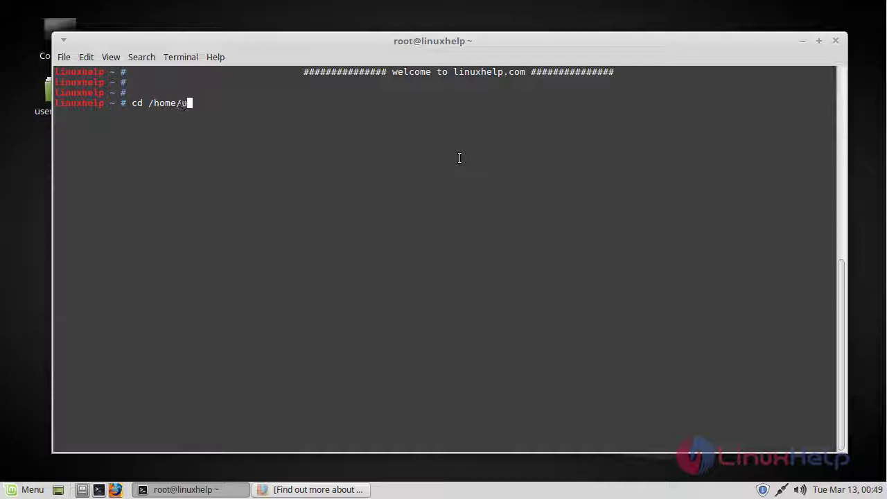
{"action": "type", "text": "ser/Down"}
{"action": "type", "text": "loads/"}
{"action": "key", "text": "Return"}
{"action": "key", "text": "Return"}
{"action": "type", "text": "l"}
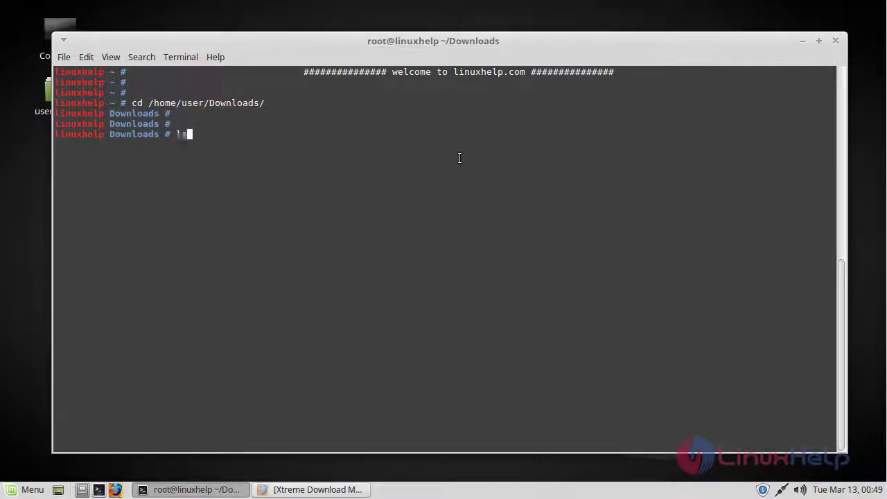
{"action": "type", "text": "s"}
{"action": "key", "text": "Return"}
{"action": "key", "text": "Return"}
{"action": "key", "text": "Return"}
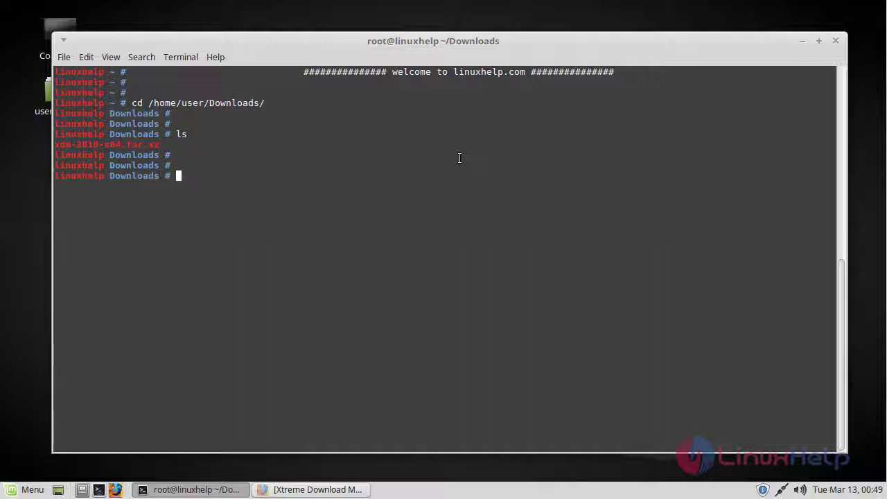
{"action": "type", "text": "tar "}
{"action": "type", "text": "-xvf"}
{"action": "type", "text": " xd"}
{"action": "key", "text": "Tab"}
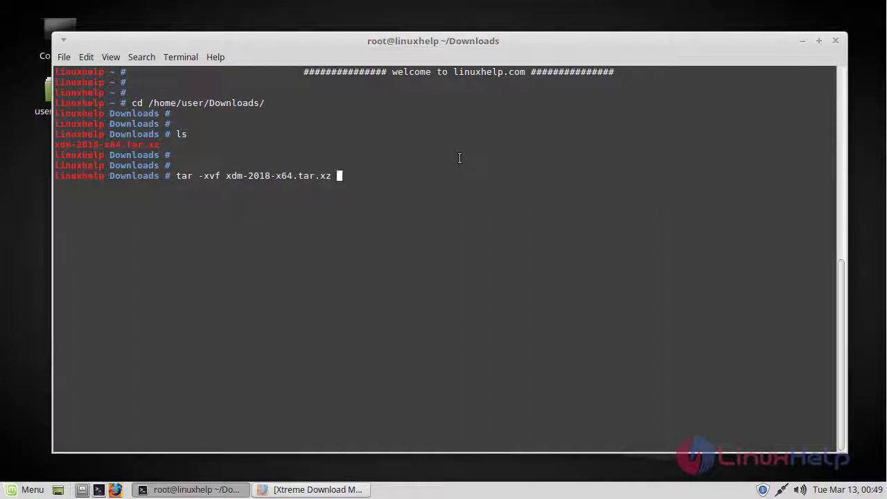
{"action": "key", "text": "Return"}
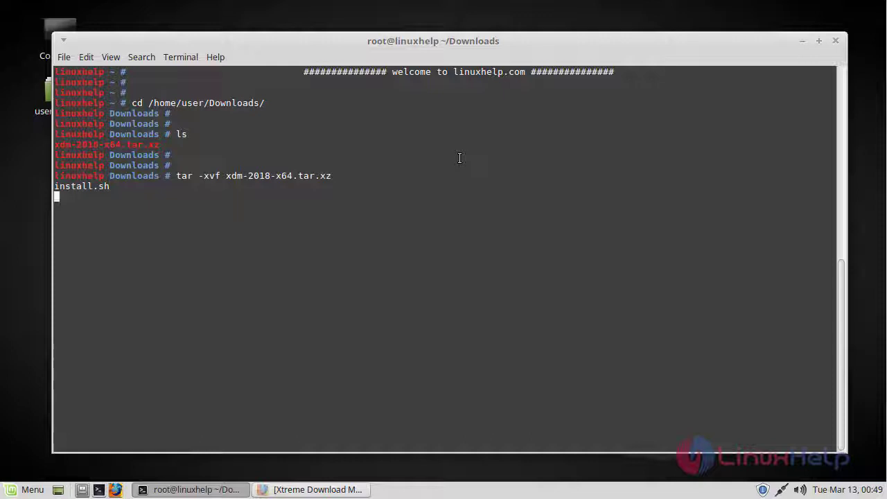
{"action": "key", "text": "Return"}
{"action": "key", "text": "Return"}
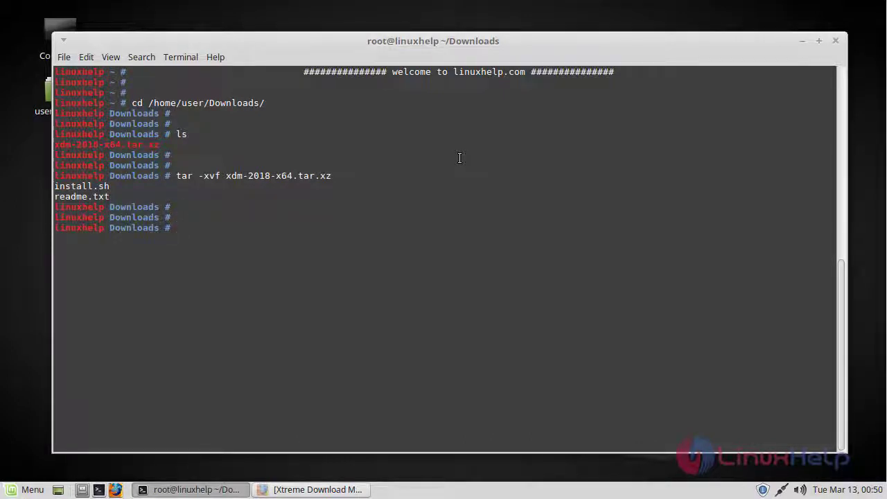
Run ./install.sh to install Xtreme Download Manager
{"action": "type", "text": "./"}
{"action": "type", "text": "inst"}
{"action": "key", "text": "Tab"}
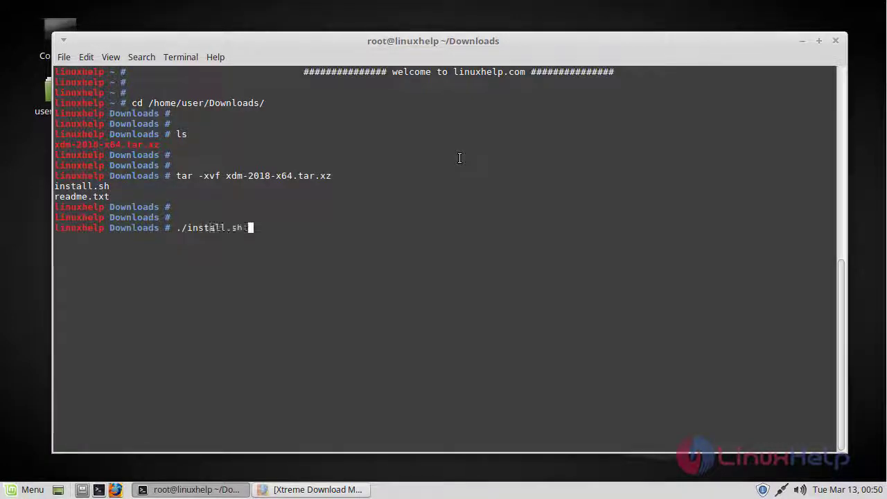
{"action": "key", "text": "Return"}
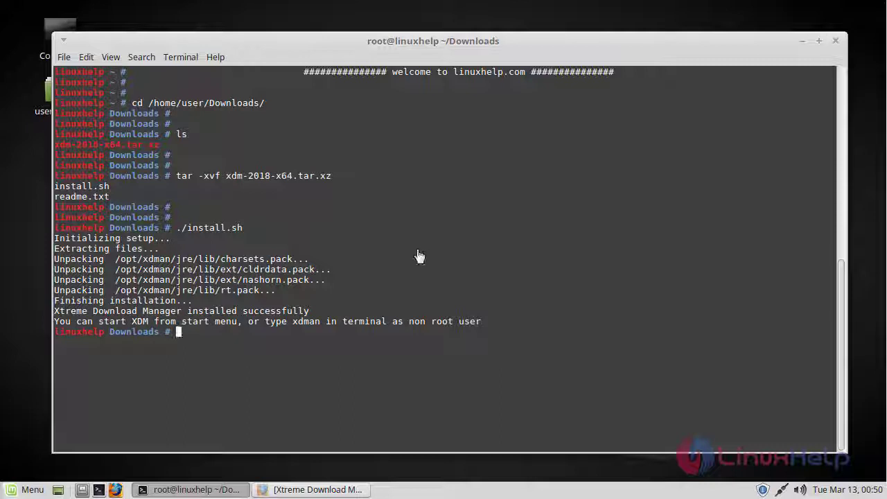
{"action": "key", "text": "Return"}
{"action": "key", "text": "Return"}
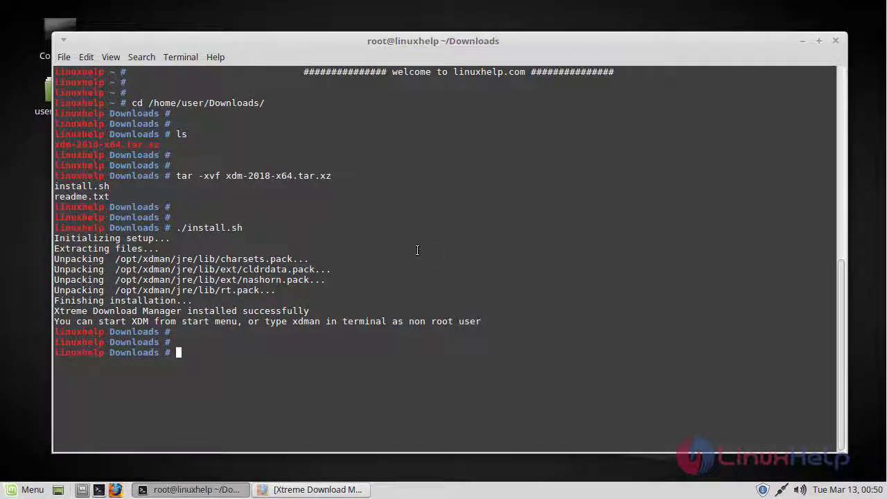
Launch Xtreme Download Manager by searching 'xtre' in the Mint menu
{"action": "key", "text": "super"}
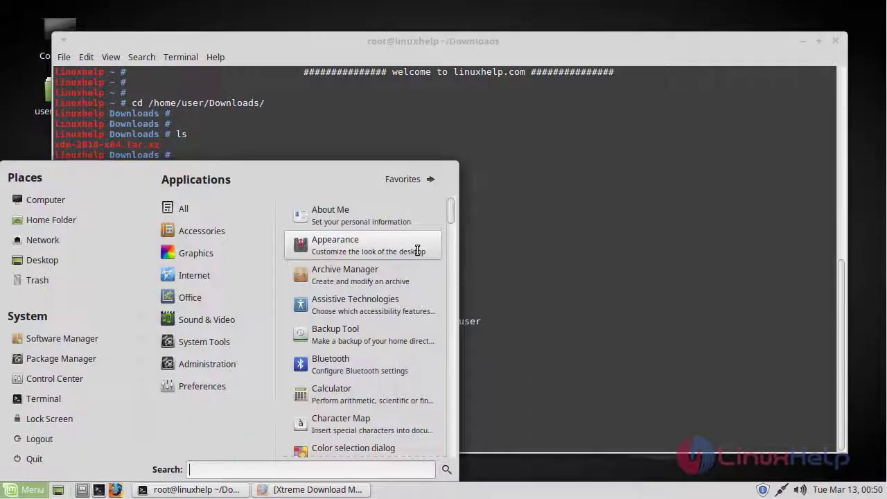
{"action": "type", "text": "x"}
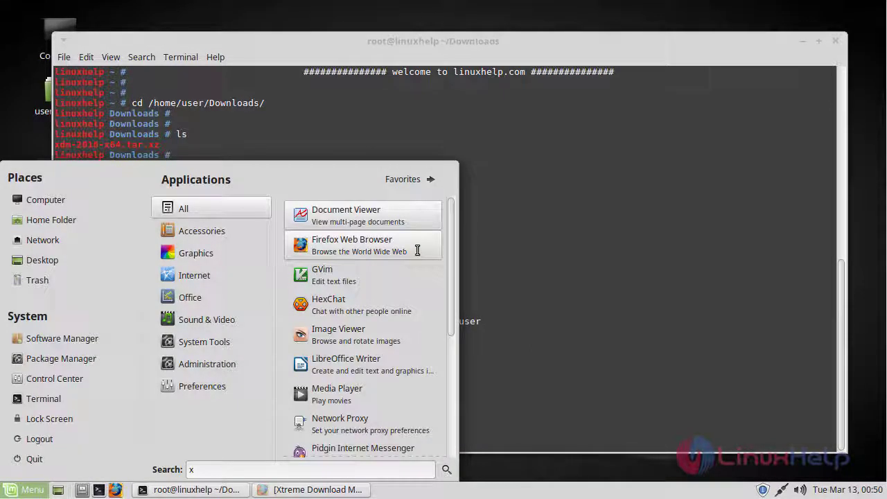
{"action": "type", "text": "tre"}
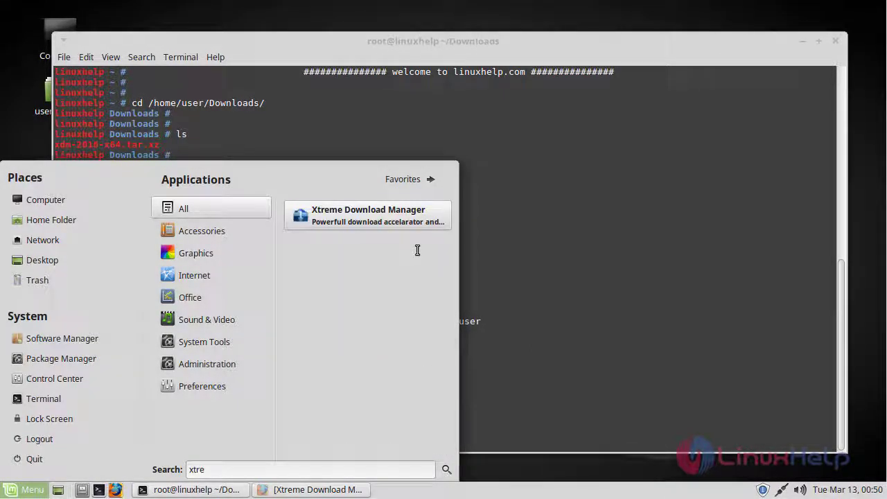
{"action": "left_click", "coordinate": [374, 217]}
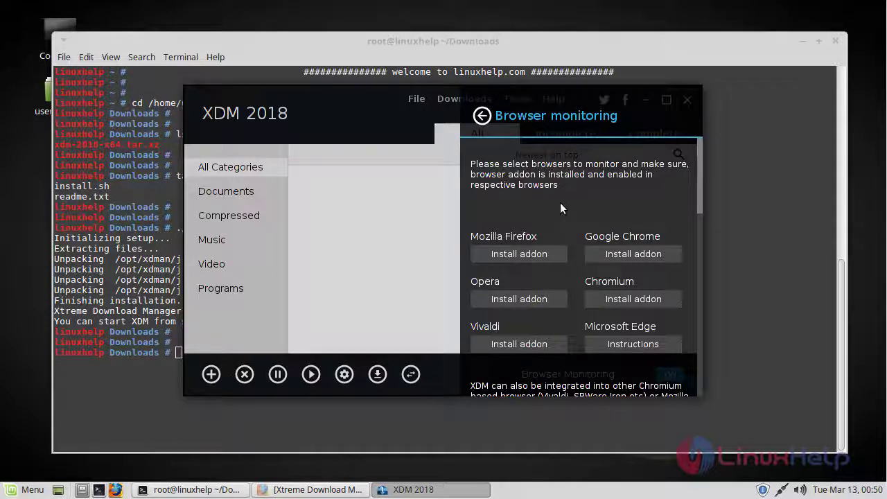
Install the XDM Browser Monitor add-on in Firefox, check its popup, and open a new tab
{"action": "left_click", "coordinate": [513, 257]}
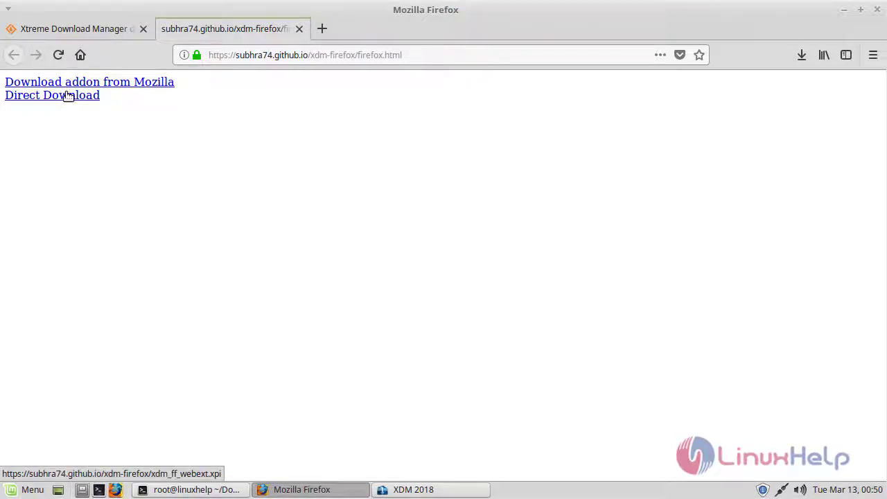
{"action": "left_click", "coordinate": [67, 96]}
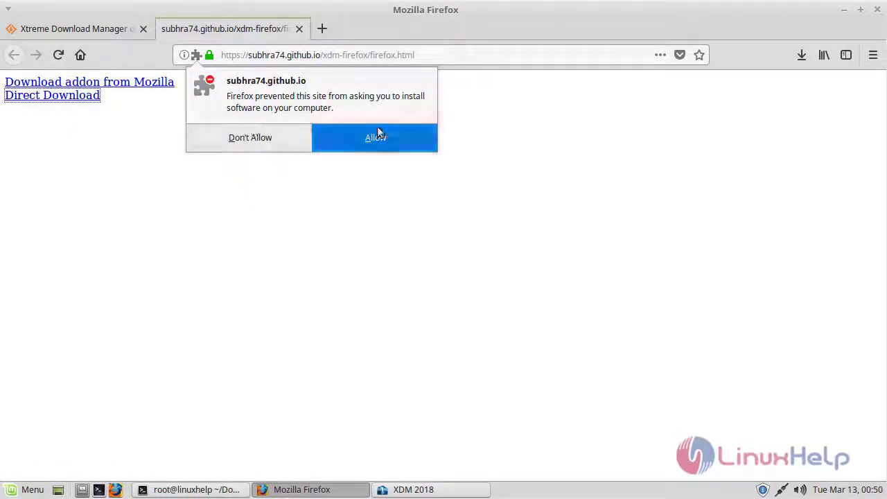
{"action": "left_click", "coordinate": [380, 140]}
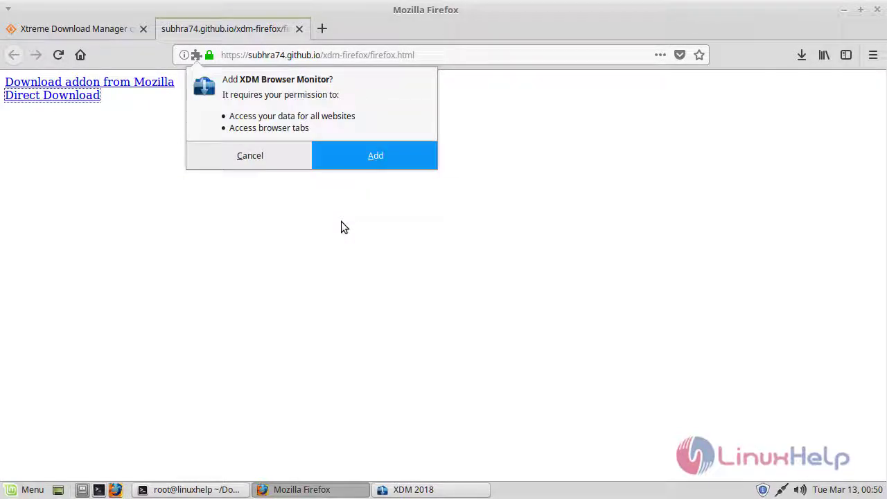
{"action": "left_click", "coordinate": [357, 157]}
{"action": "left_click", "coordinate": [843, 61]}
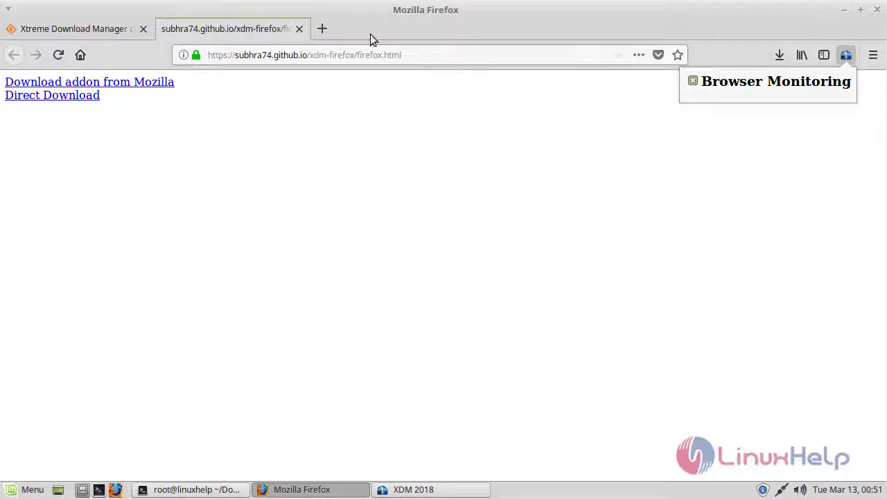
{"action": "left_click", "coordinate": [322, 29]}
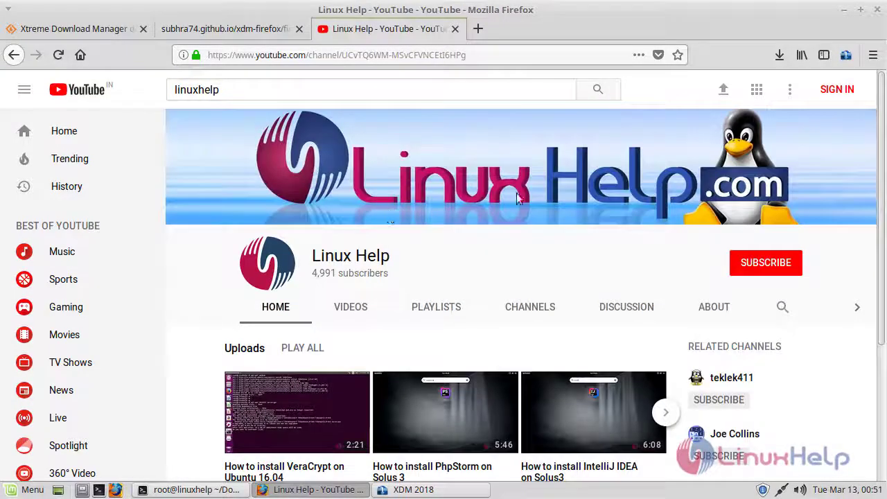
Open and pause the 'How to install PhpStorm on Solus 3' video, then show XDM's download formats
{"action": "scroll", "coordinate": [570, 192], "scroll_direction": "down", "scroll_amount": 2}
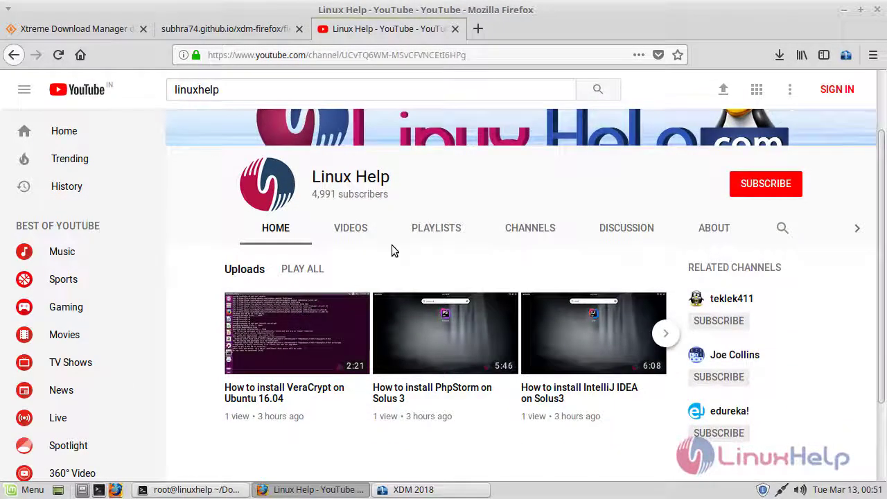
{"action": "left_click", "coordinate": [429, 338]}
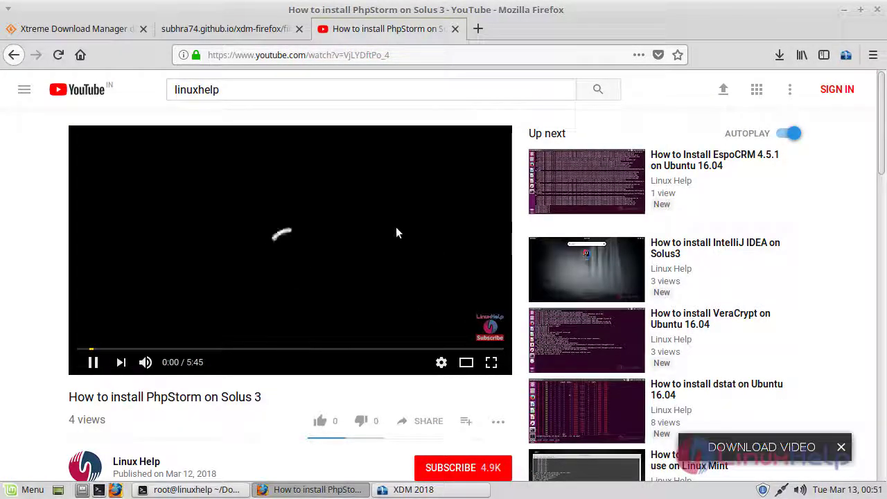
{"action": "left_click", "coordinate": [91, 362]}
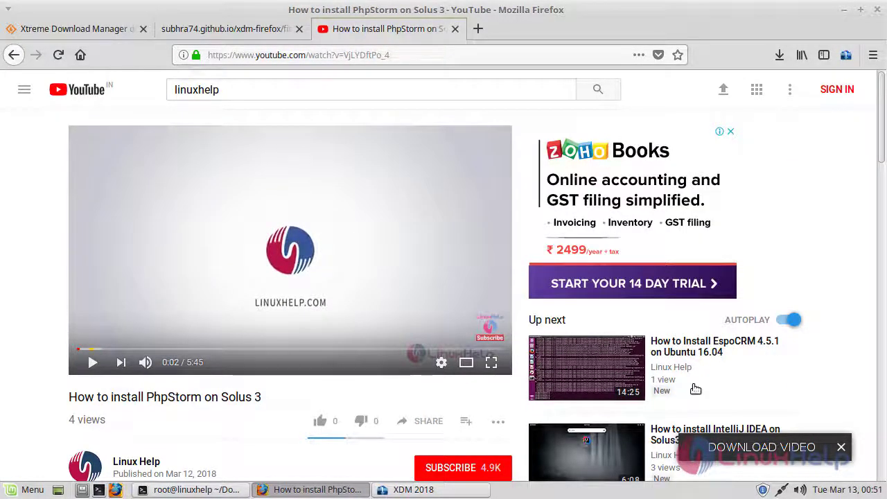
{"action": "left_click", "coordinate": [762, 453]}
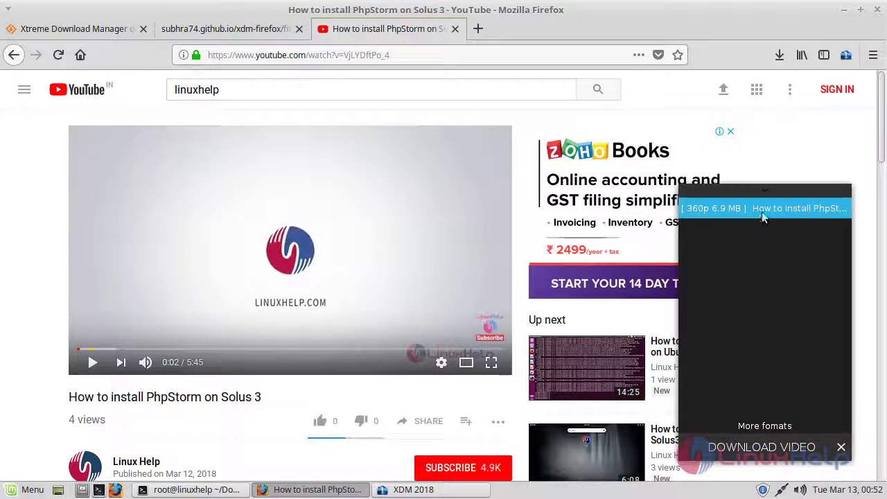
Dismiss the format message and set YouTube playback quality to 720p
{"action": "left_click", "coordinate": [762, 427]}
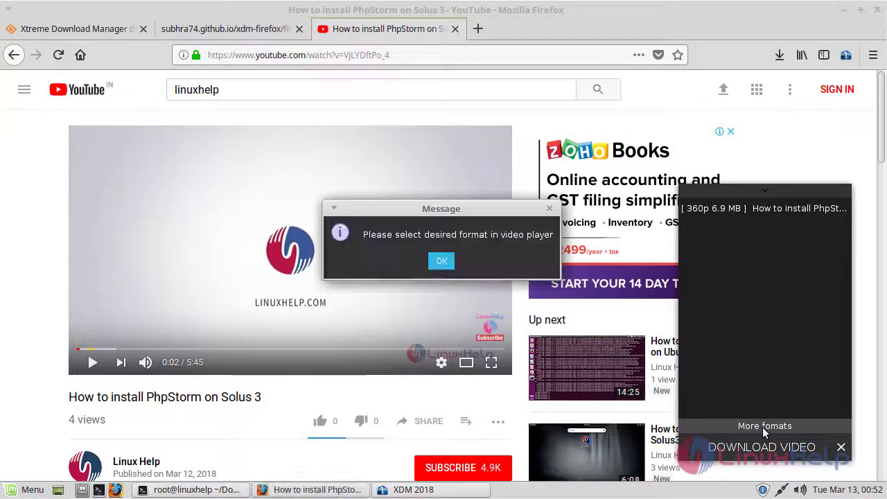
{"action": "left_click", "coordinate": [439, 263]}
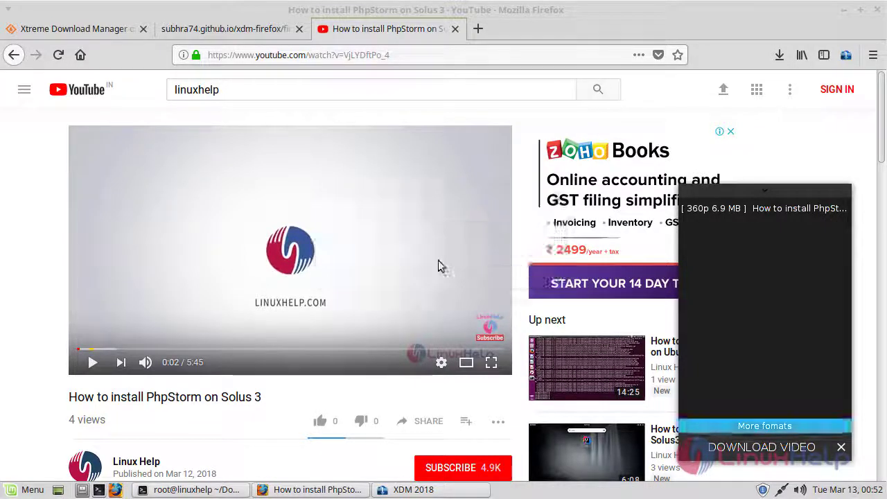
{"action": "left_click", "coordinate": [441, 362]}
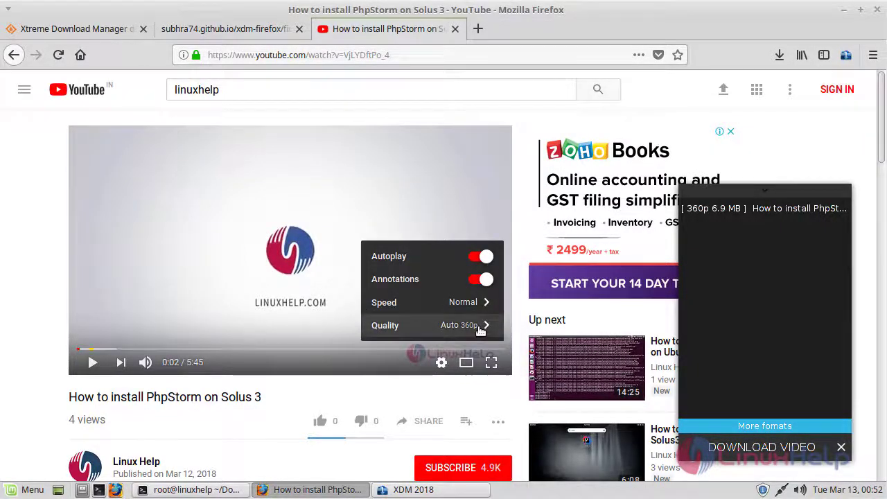
{"action": "left_click", "coordinate": [416, 325]}
{"action": "left_click", "coordinate": [469, 213]}
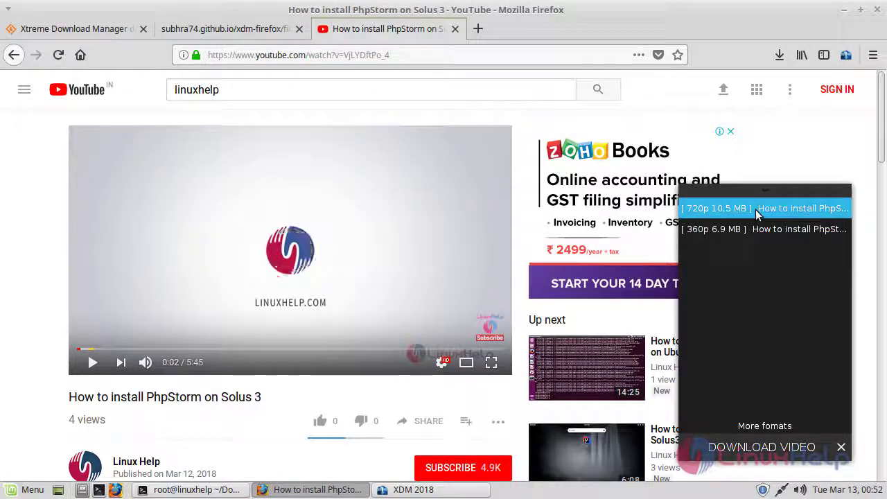
Download the 720p entry from XDM's list in its Original format
{"action": "left_click", "coordinate": [774, 229]}
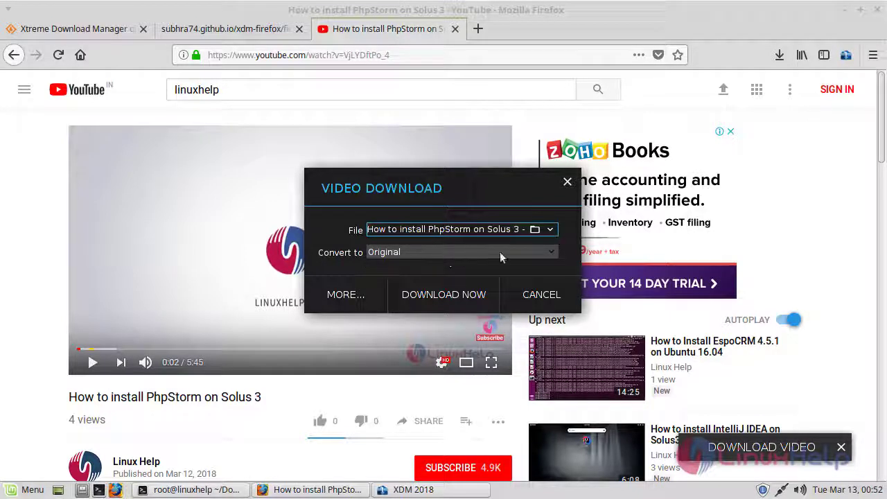
{"action": "left_click", "coordinate": [544, 255]}
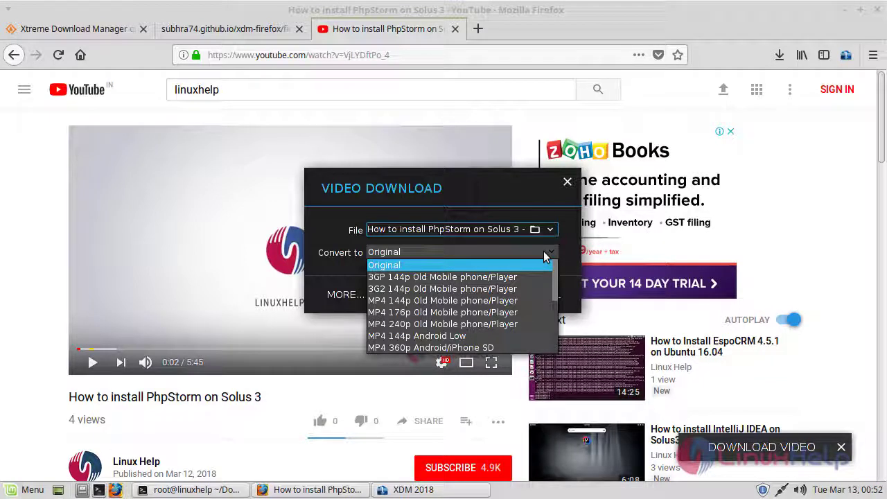
{"action": "left_click", "coordinate": [543, 251]}
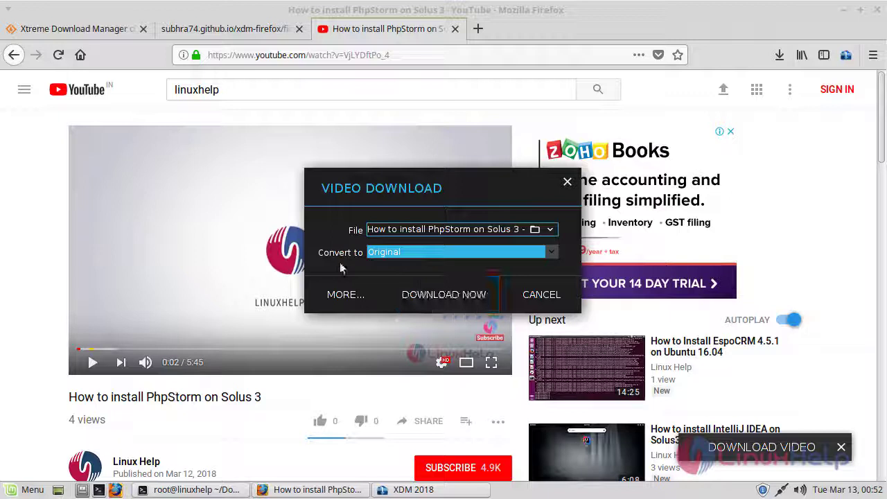
{"action": "left_click", "coordinate": [437, 301]}
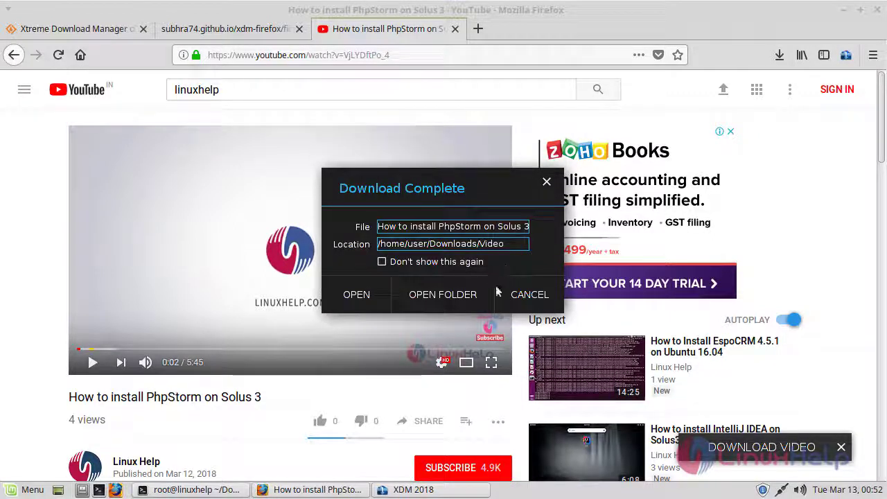
Play the downloaded PhpStorm mp4 from the Video folder, skipping to about 1:13, then close both windows
{"action": "left_click", "coordinate": [435, 297]}
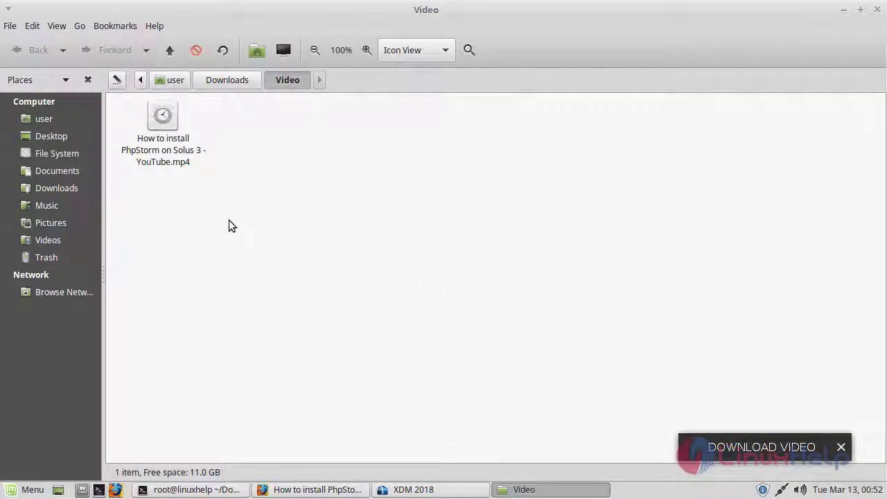
{"action": "double_click", "coordinate": [161, 122]}
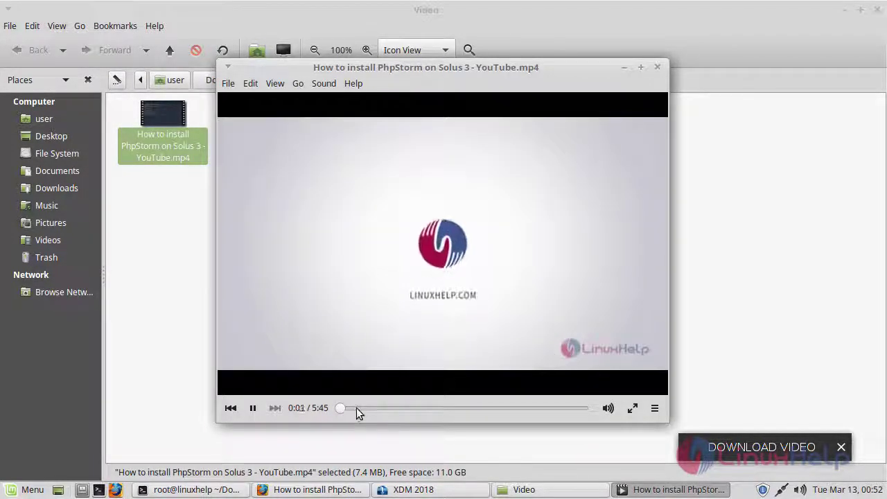
{"action": "left_click", "coordinate": [391, 408]}
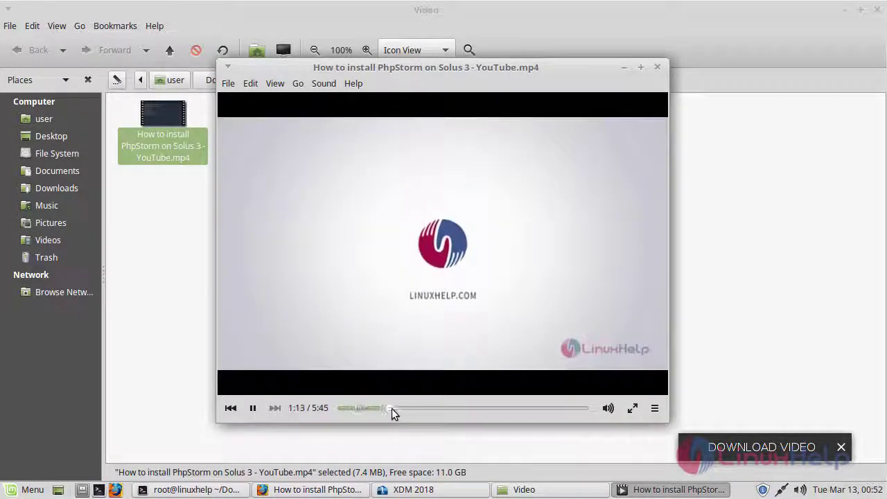
{"action": "left_click", "coordinate": [489, 219]}
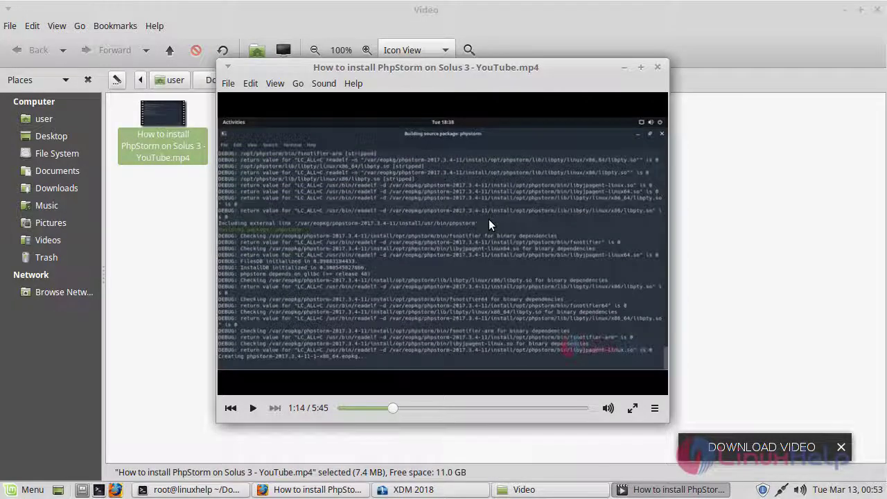
{"action": "left_click", "coordinate": [658, 67]}
{"action": "left_click", "coordinate": [845, 10]}
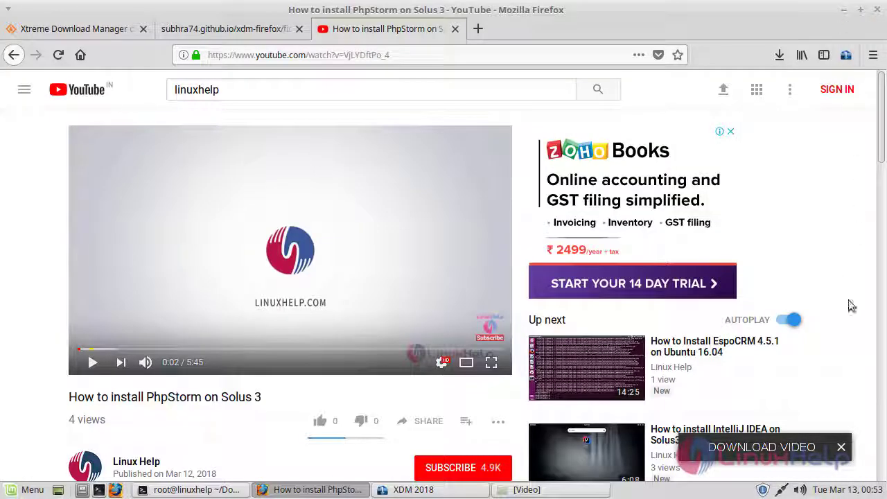
Minimize Firefox to show XDM listing the finished 7.1 MB PhpStorm download
{"action": "left_click", "coordinate": [844, 11]}
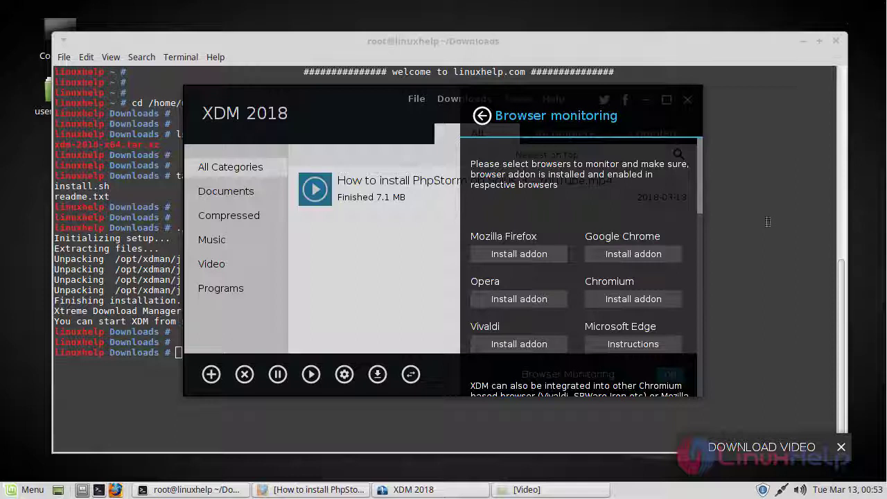